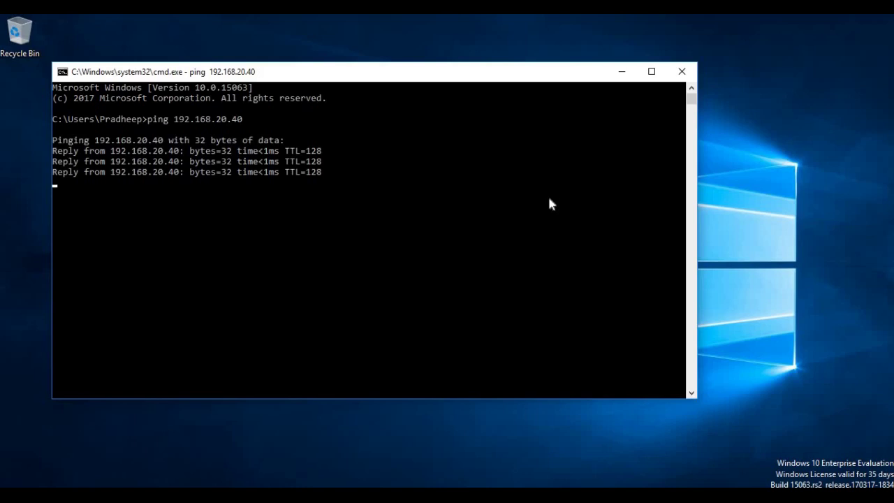
# Stop the running ping to 192.168.20.40 and ping the domain name payilagam.com
pyautogui.hotkey('ctrl', 'c')
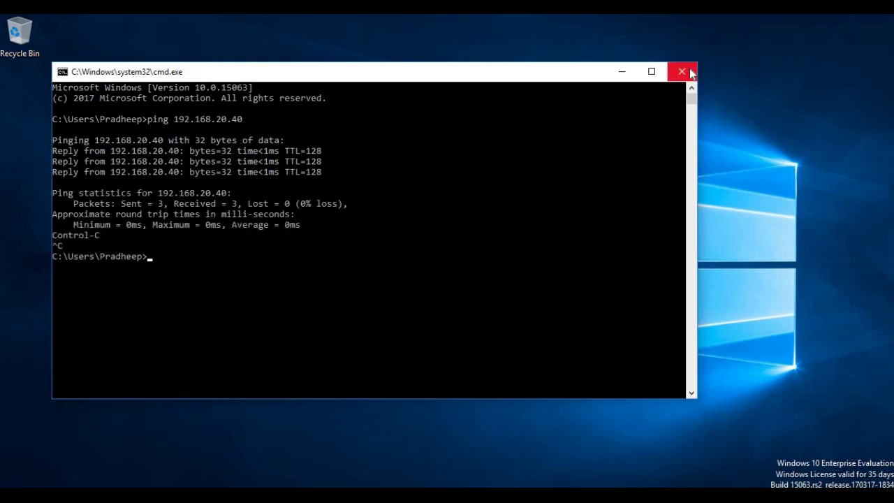
pyautogui.write('ping payila')
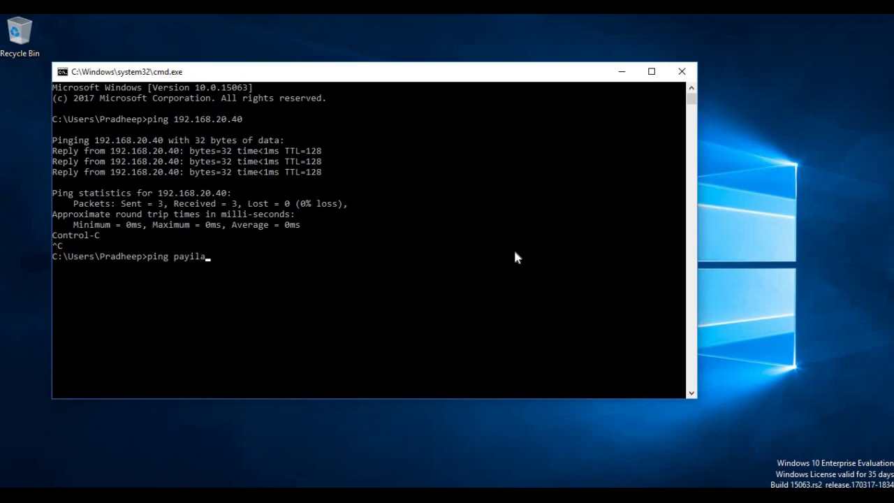
pyautogui.write('gam.com')
pyautogui.press('Return')
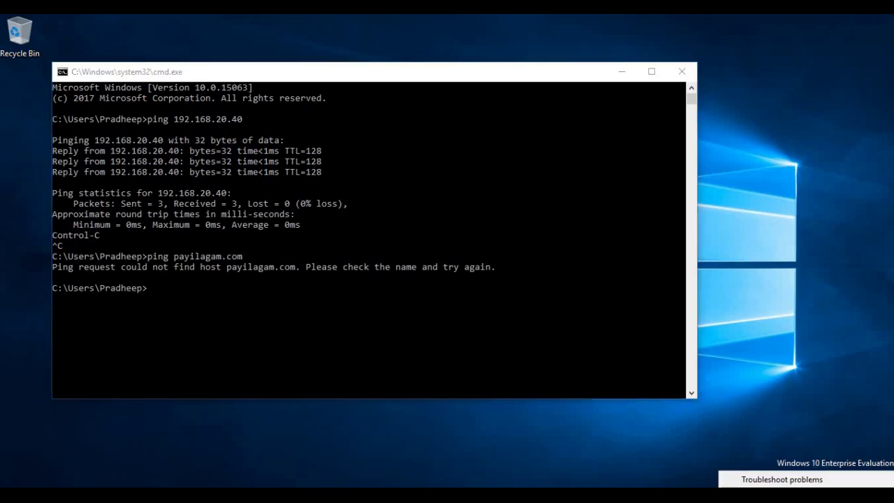
# Set the preferred DNS server in Ethernet0's IPv4 properties to 192.168.20.40, save it, and close the network settings windows
pyautogui.click(646, 312)
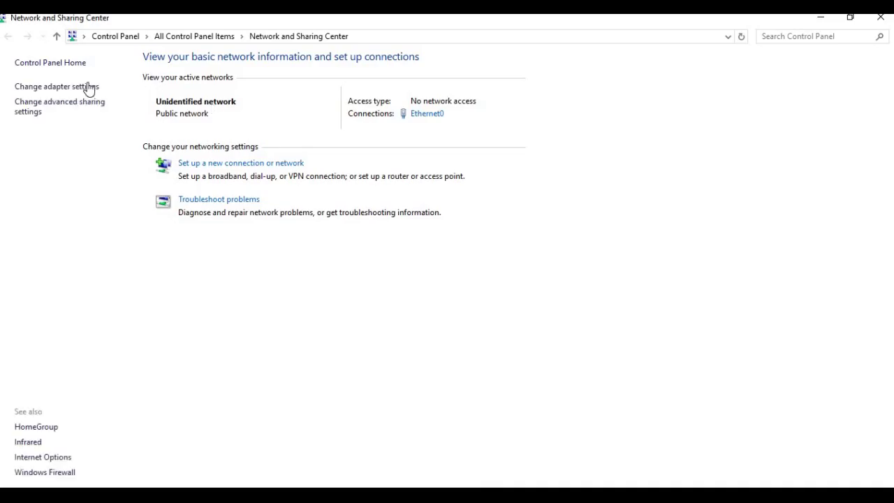
pyautogui.click(89, 88)
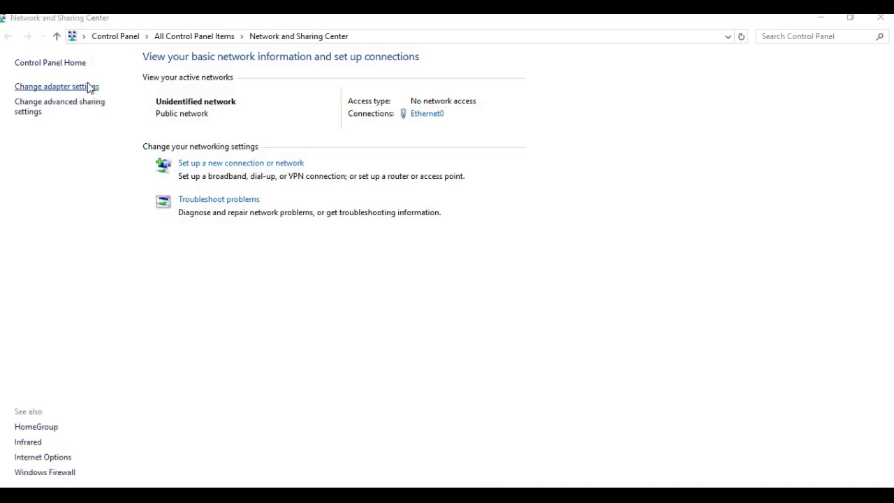
pyautogui.rightClick(91, 89)
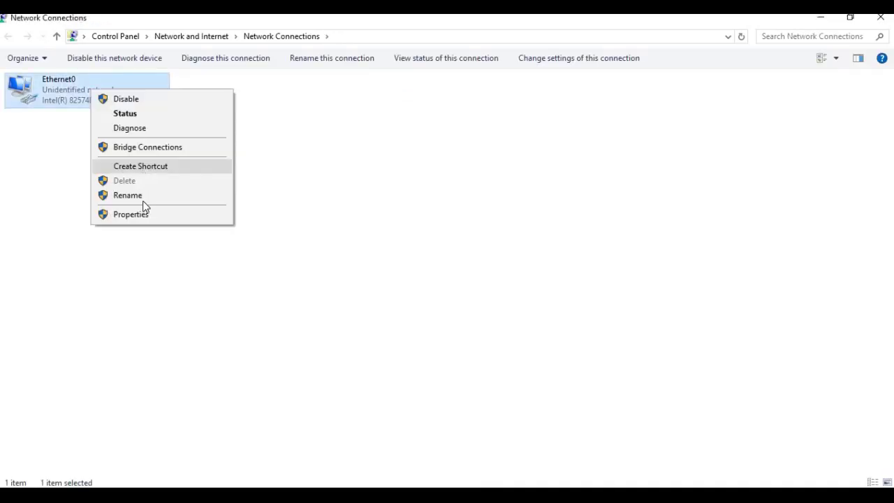
pyautogui.click(143, 216)
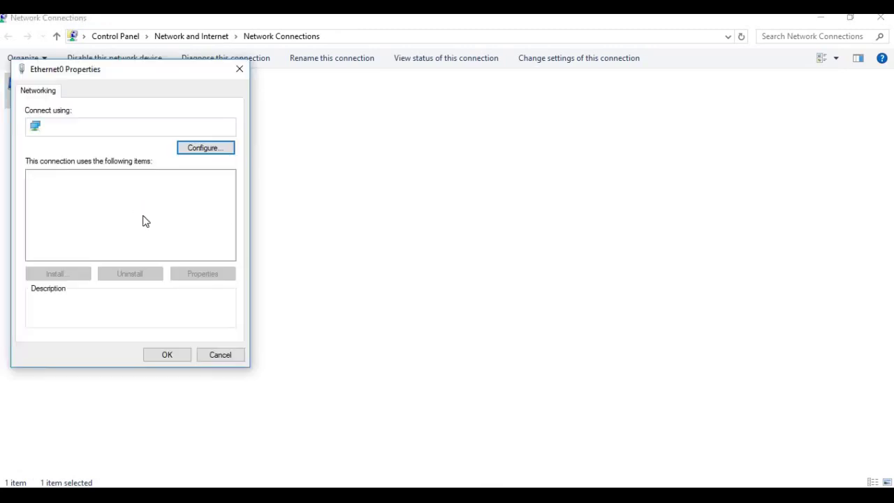
pyautogui.click(154, 211)
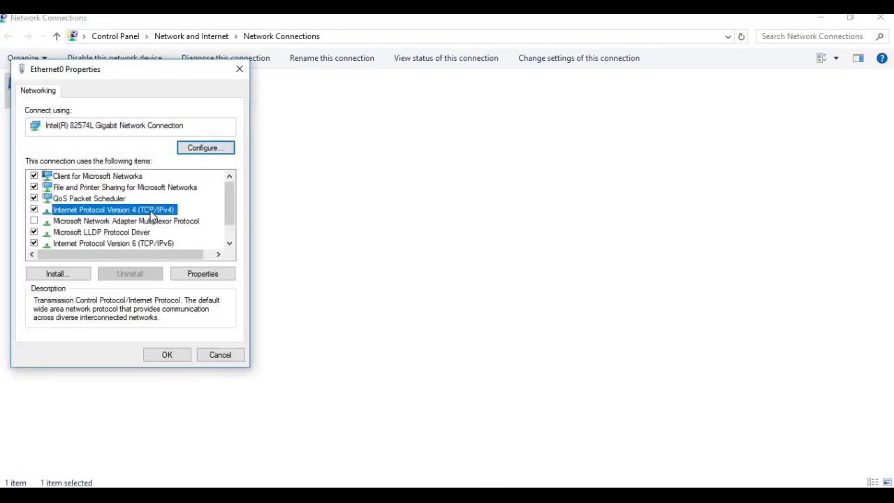
pyautogui.doubleClick(161, 211)
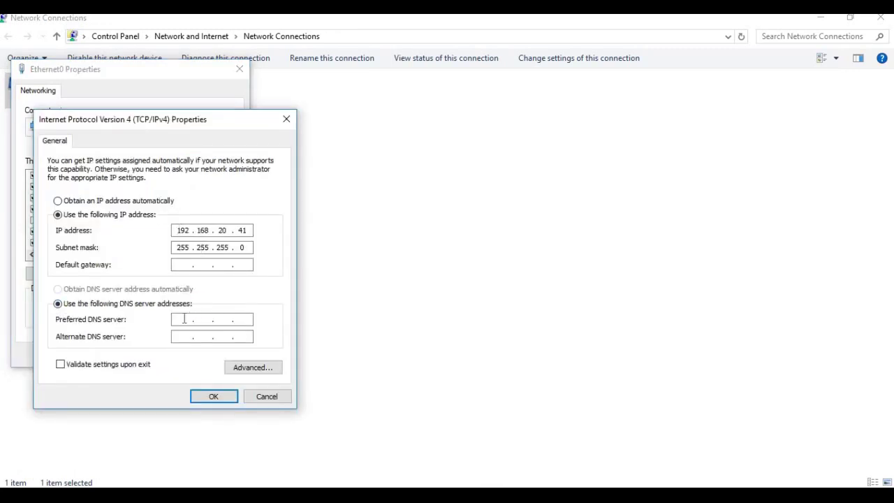
pyautogui.write('192 . 168 . 20 . 40')
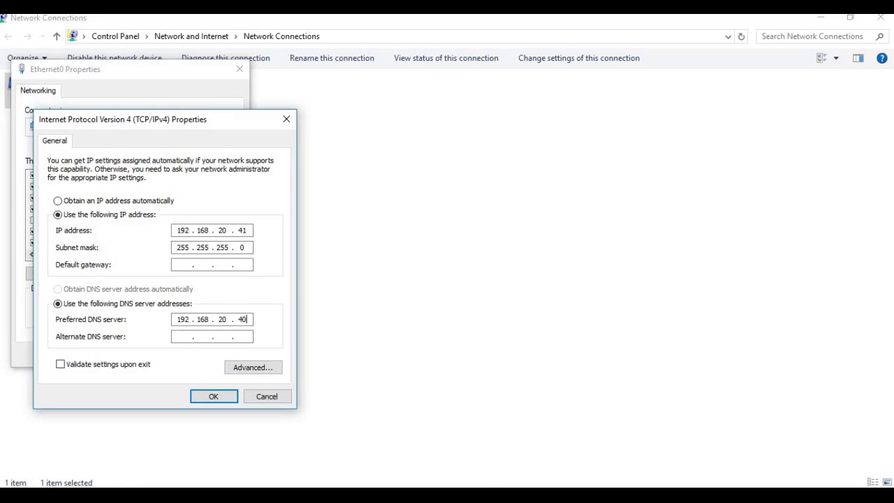
pyautogui.click(207, 396)
pyautogui.click(167, 355)
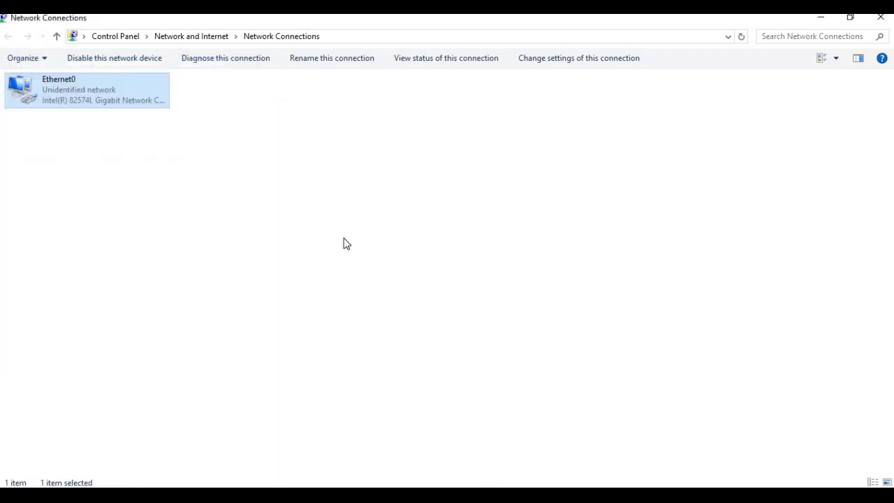
pyautogui.click(880, 22)
pyautogui.click(881, 18)
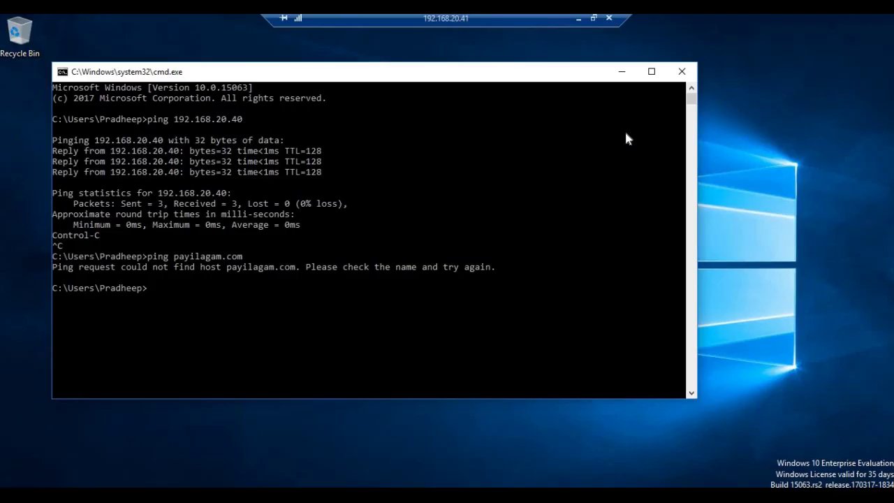
# Repeat the ping to payilagam.com three times to test name resolution through the new DNS server
pyautogui.press('Up')
pyautogui.press('Return')
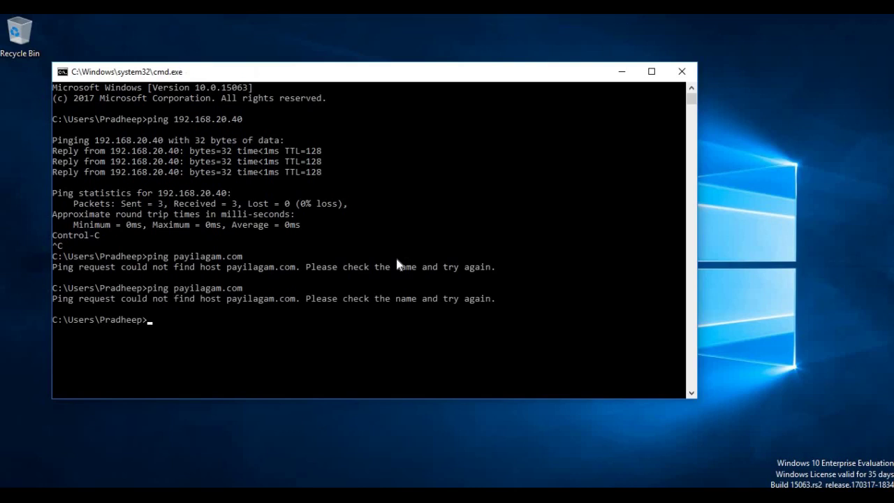
pyautogui.press('Up')
pyautogui.press('Return')
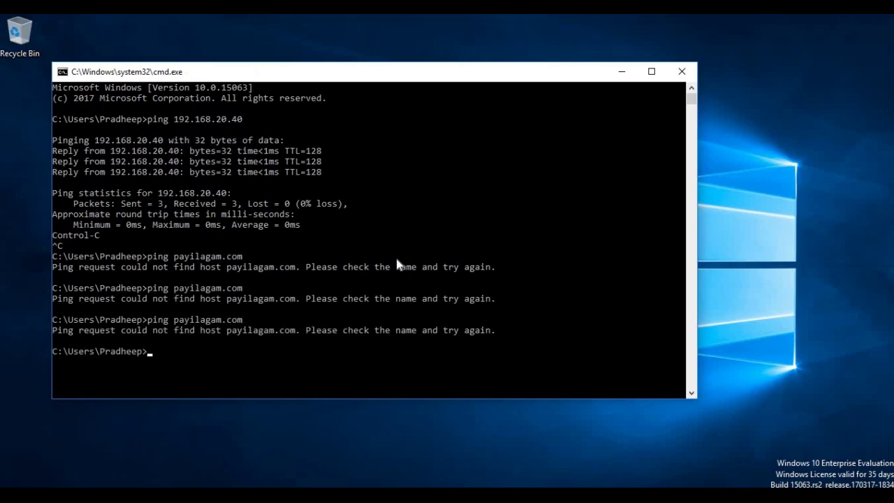
pyautogui.press('Up')
pyautogui.press('Return')
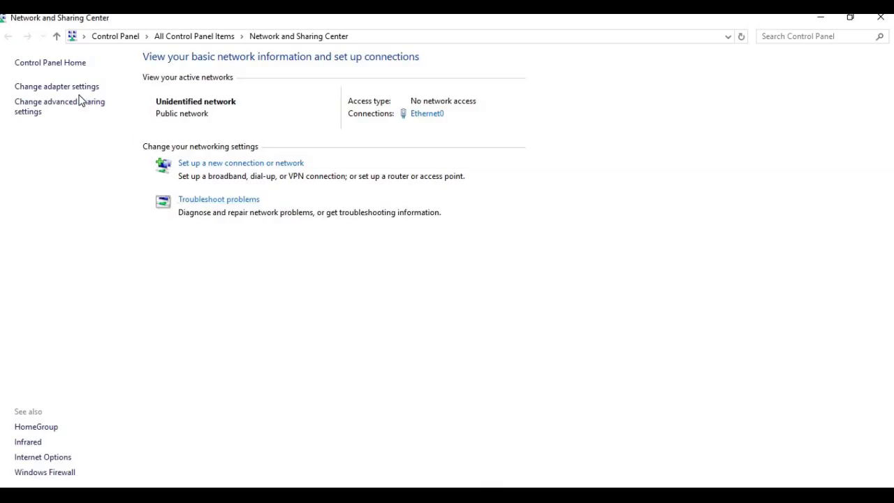
# Review Ethernet0's IPv4 DNS settings without changing them, close the network windows, and ping payilagam.com once more
pyautogui.click(75, 90)
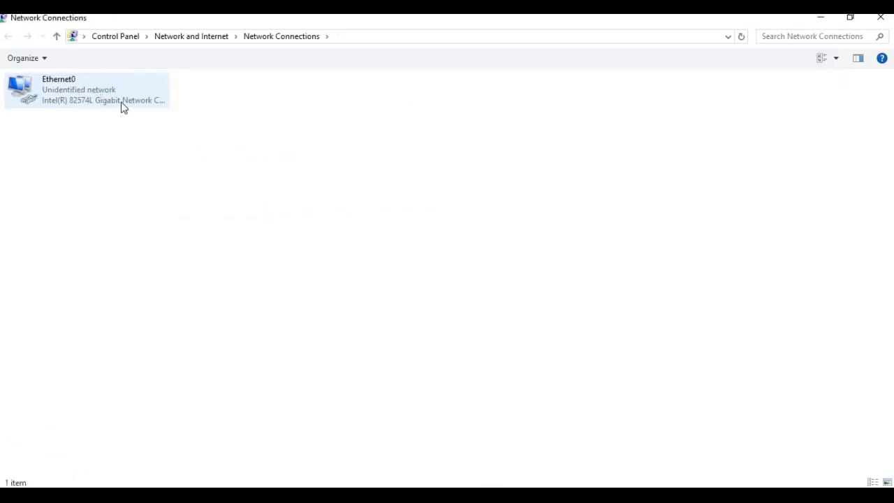
pyautogui.rightClick(122, 104)
pyautogui.click(175, 229)
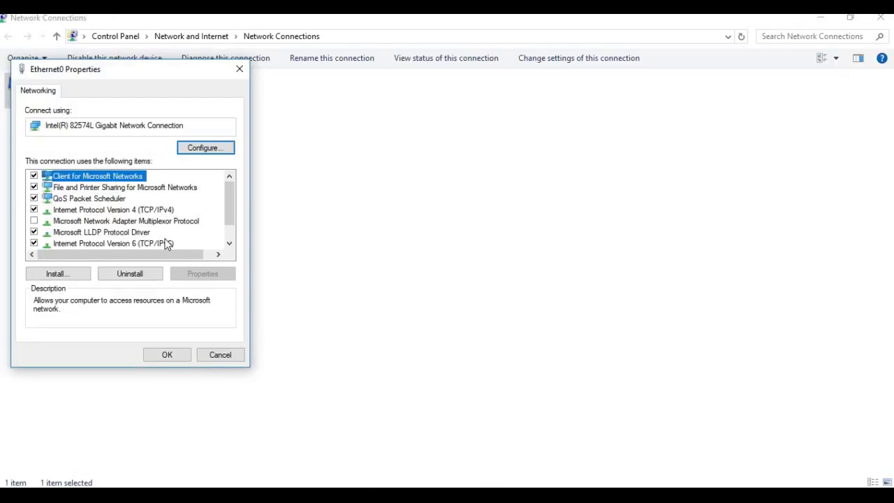
pyautogui.doubleClick(169, 210)
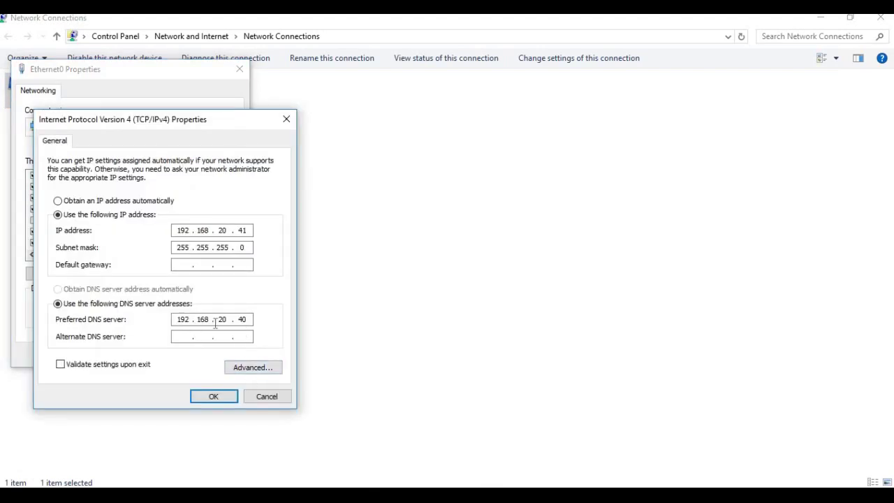
pyautogui.click(258, 400)
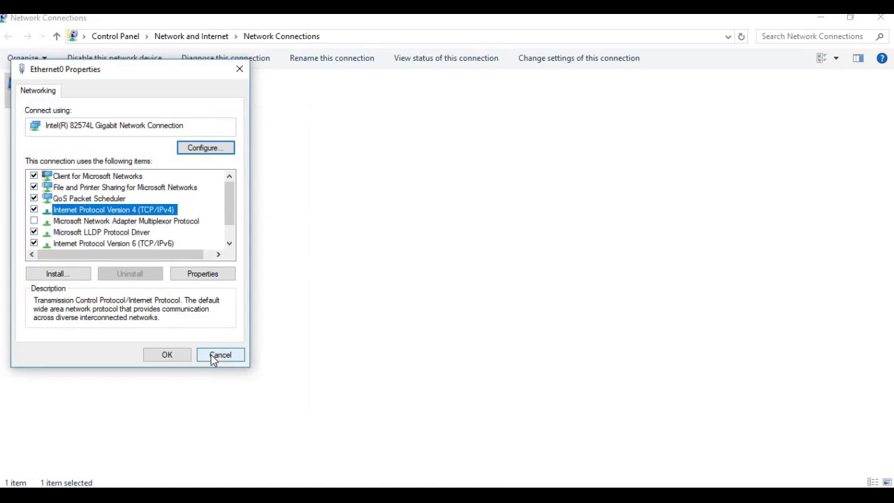
pyautogui.click(216, 356)
pyautogui.click(878, 18)
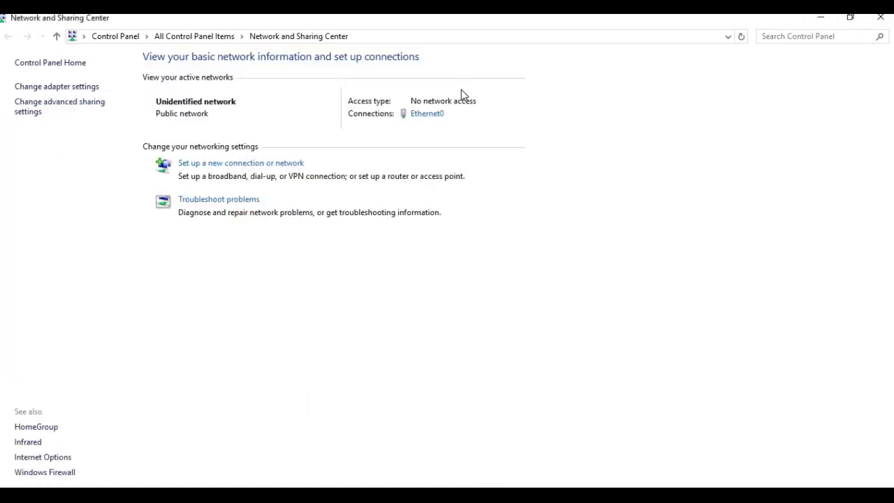
pyautogui.click(880, 16)
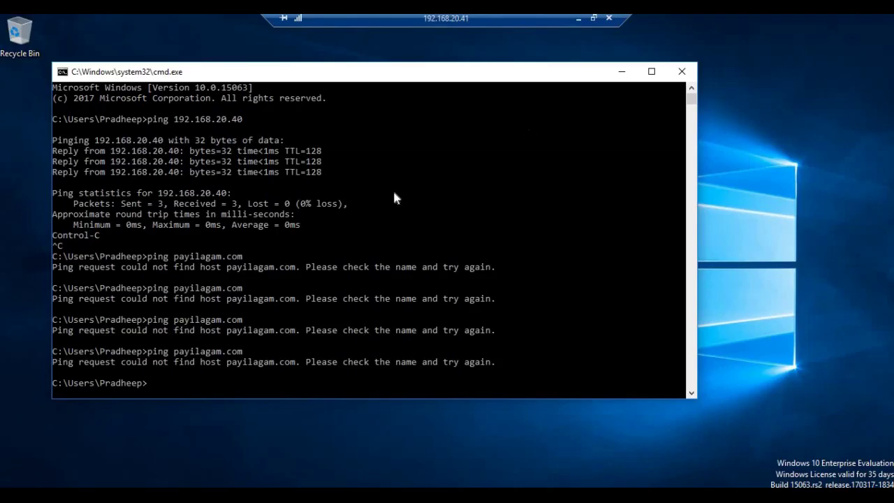
pyautogui.press('Up')
pyautogui.press('Return')
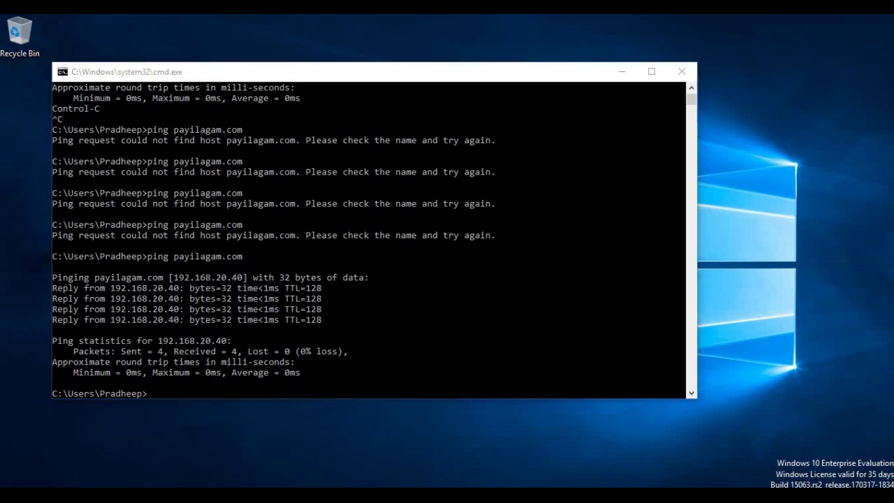
# Open the properties of This PC from File Explorer to show the computer's basic system information
pyautogui.press('super+e')
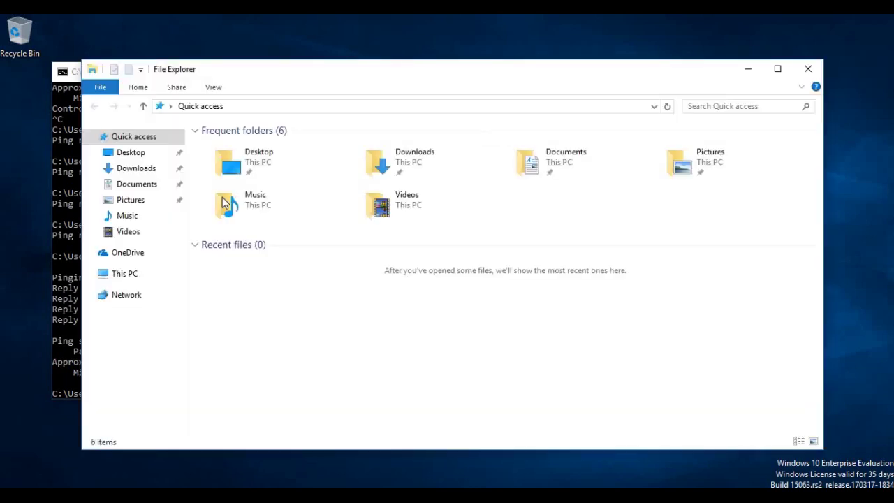
pyautogui.click(126, 274)
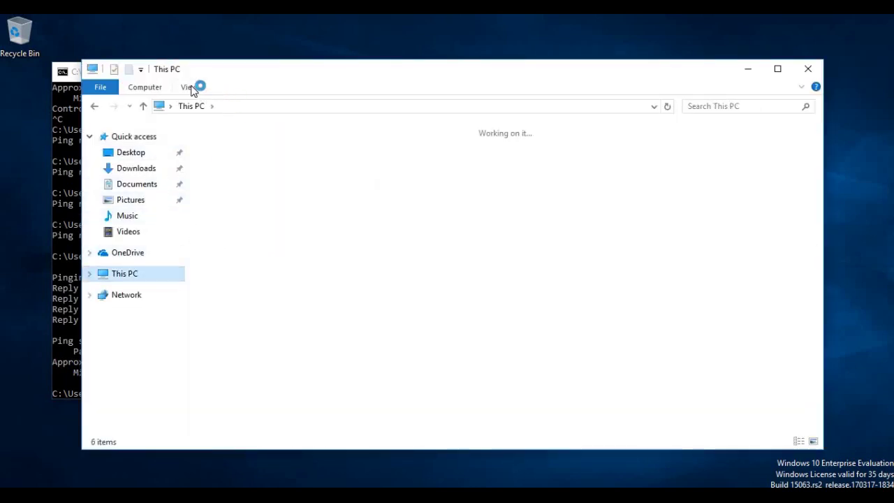
pyautogui.click(153, 86)
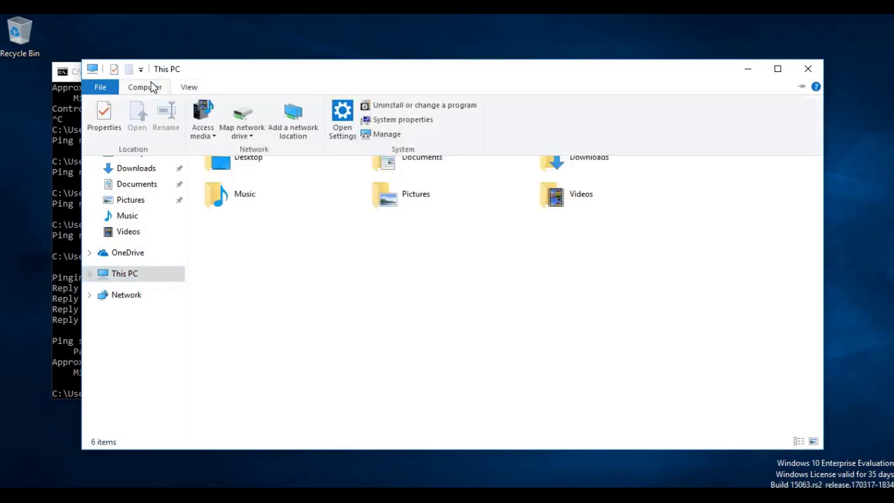
pyautogui.click(392, 120)
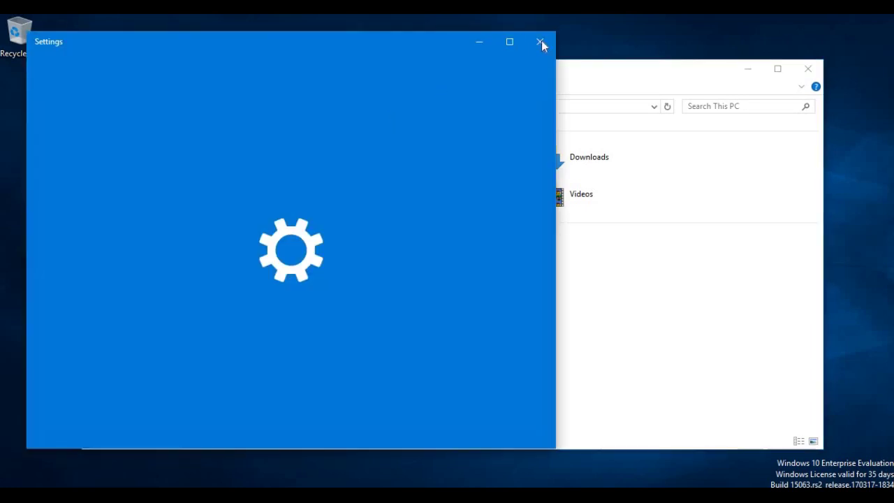
pyautogui.click(541, 40)
pyautogui.rightClick(657, 309)
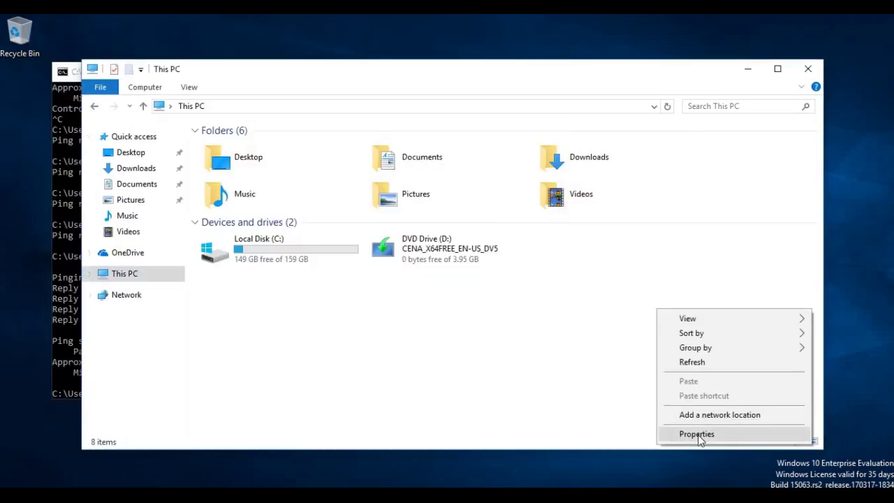
pyautogui.click(698, 435)
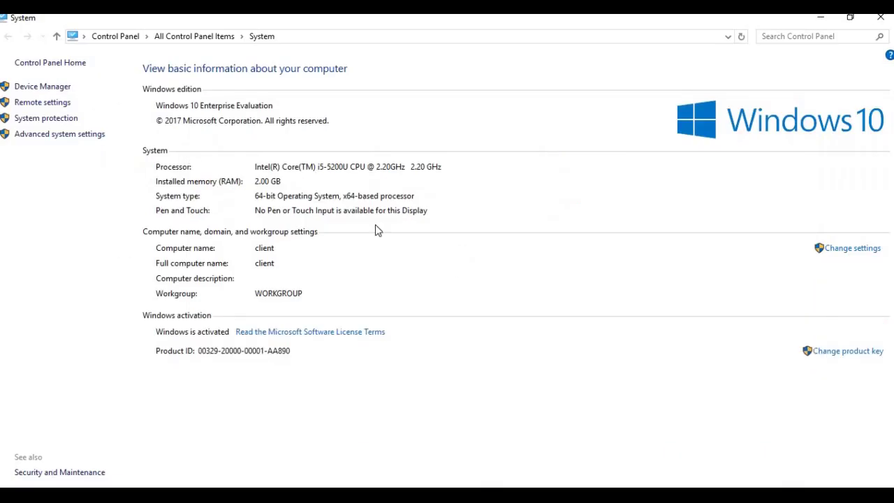
# Change the computer's membership from workgroup to the domain payilagam.com and proceed with the existing computer name despite the duplicate-name warning
pyautogui.click(851, 253)
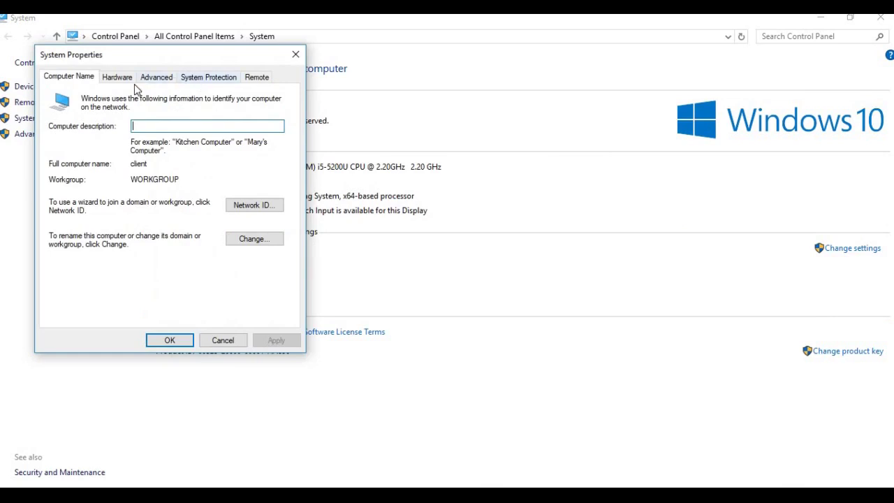
pyautogui.click(254, 239)
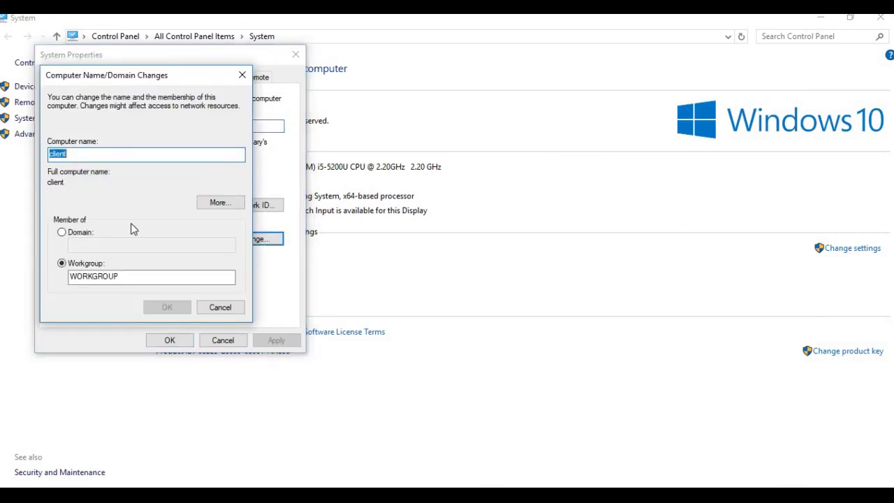
pyautogui.click(87, 236)
pyautogui.click(104, 244)
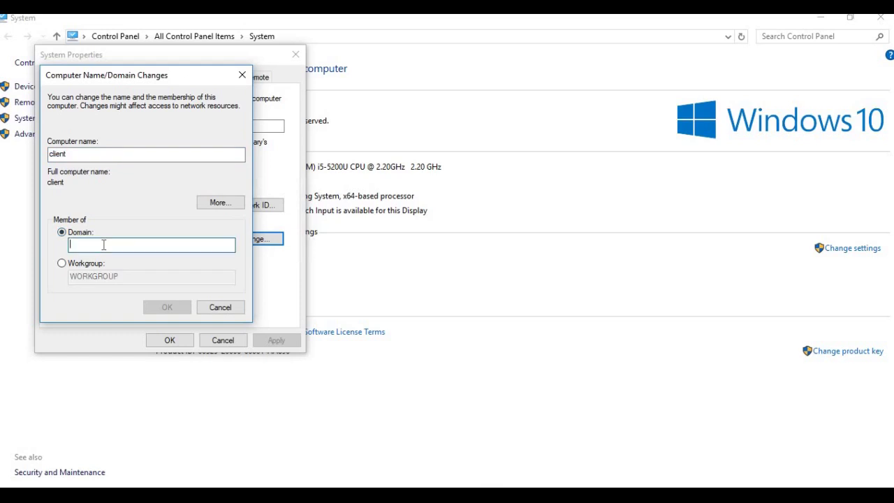
pyautogui.write('payil')
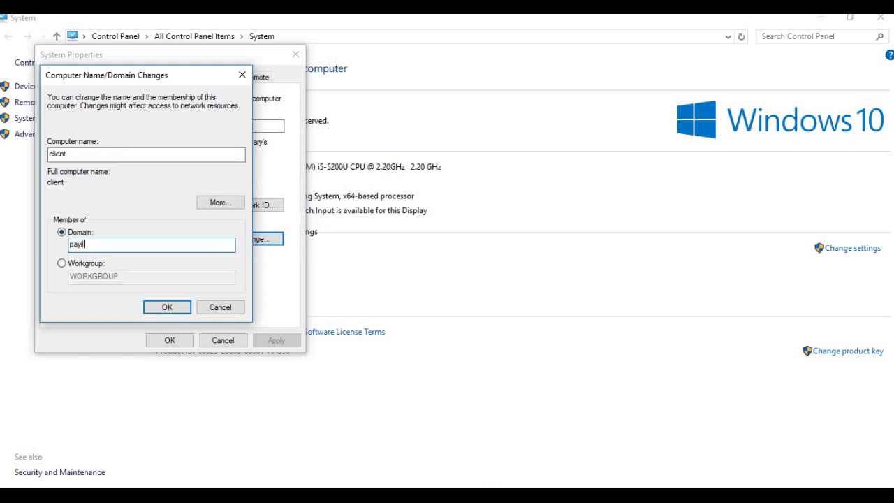
pyautogui.write('agam.com')
pyautogui.click(178, 306)
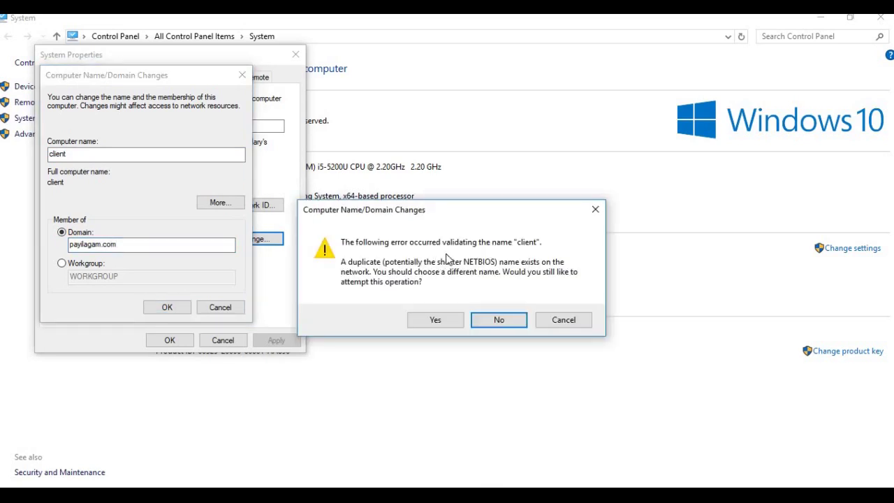
pyautogui.click(447, 322)
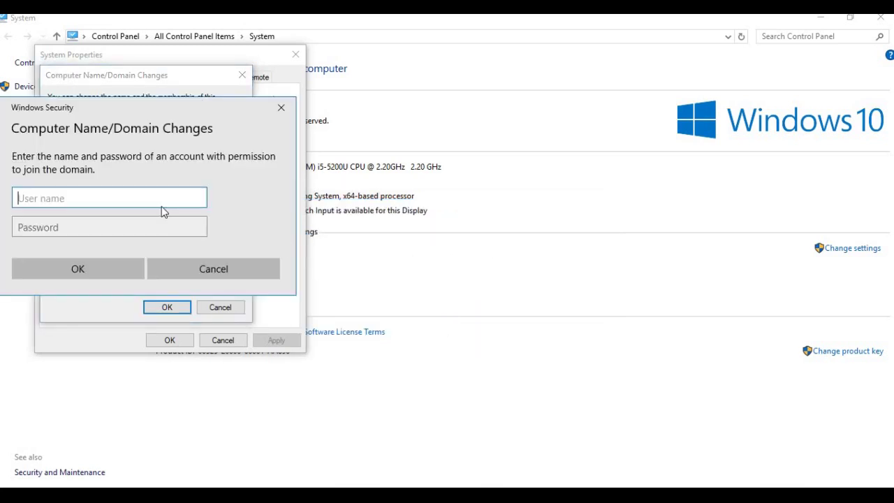
# Authorize the domain join with the administrator account and its password, and acknowledge the welcome to payilagam.com
pyautogui.write('administrator')
pyautogui.press('Tab')
pyautogui.write('•••••')
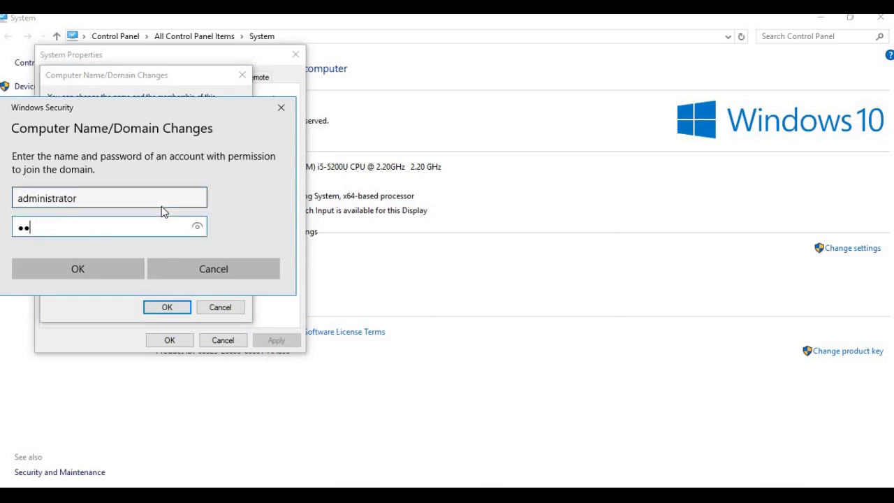
pyautogui.write('••••')
pyautogui.click(117, 266)
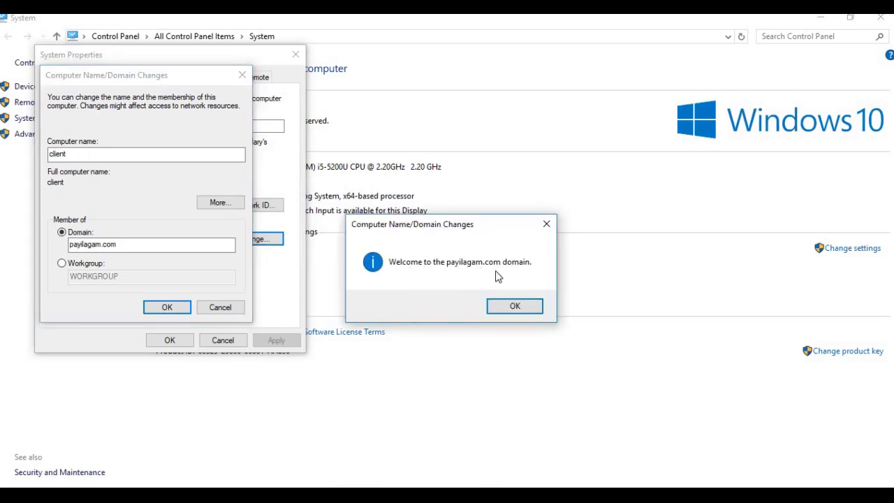
pyautogui.click(513, 304)
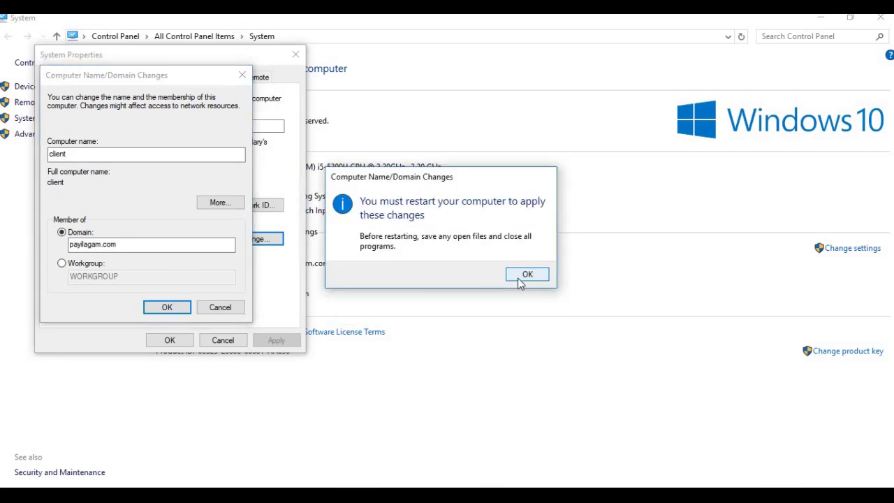
# Accept the restart notice, close System Properties, and restart the client computer to apply the domain membership
pyautogui.click(525, 275)
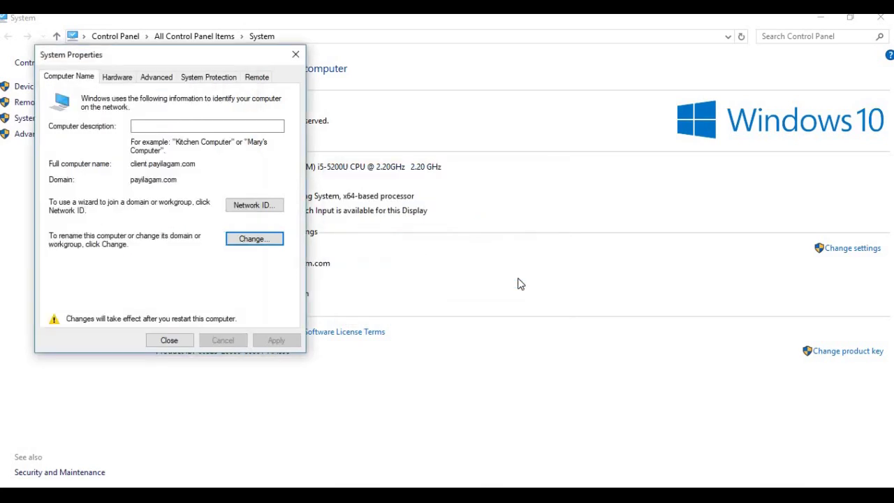
pyautogui.click(167, 340)
pyautogui.click(441, 272)
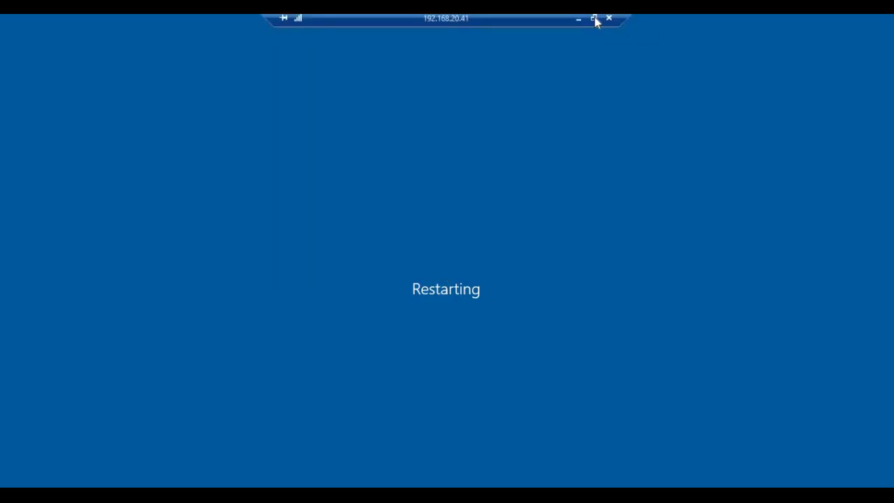
# Switch to the server's remote session and open Active Directory Users and Computers from Server Manager in a maximized window
pyautogui.click(599, 19)
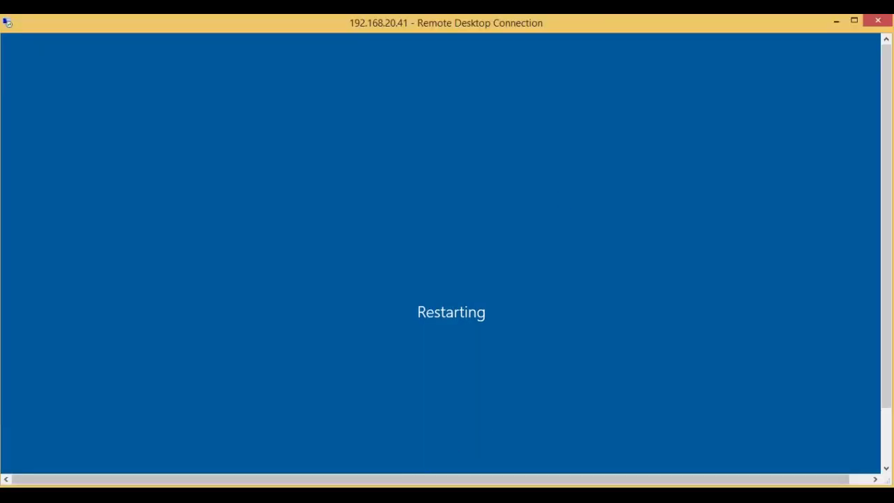
pyautogui.click(409, 480)
pyautogui.click(403, 454)
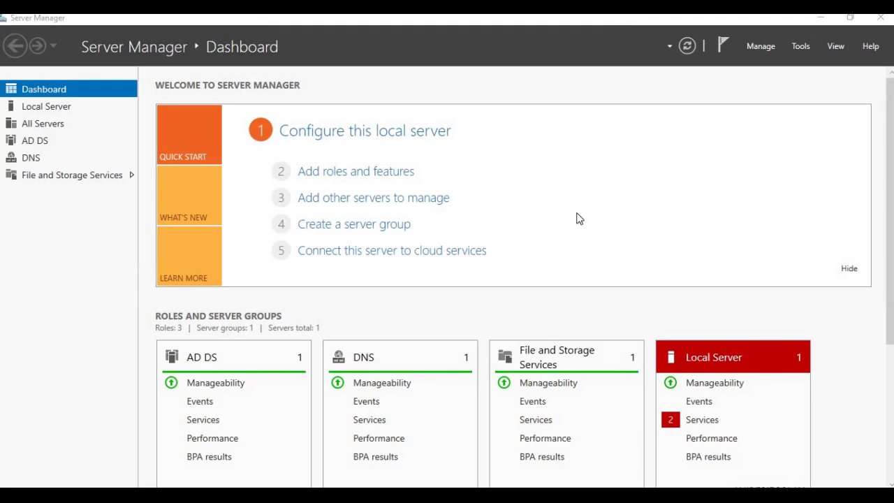
pyautogui.click(804, 44)
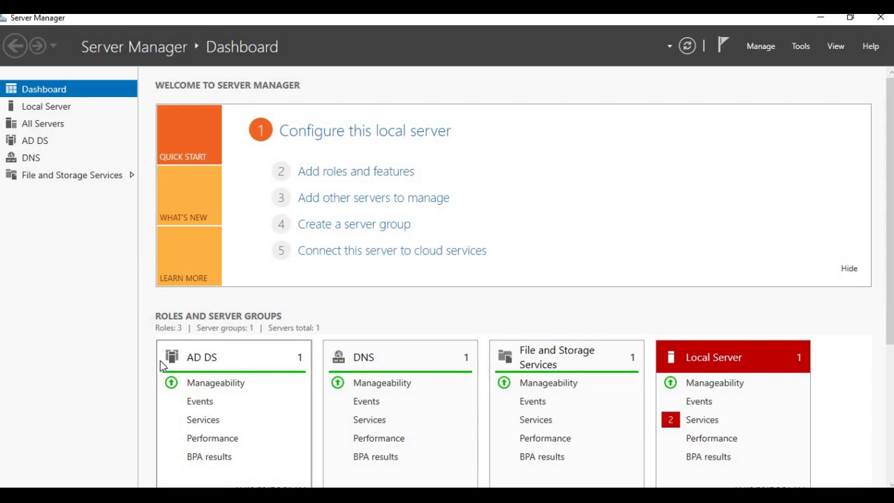
pyautogui.click(801, 50)
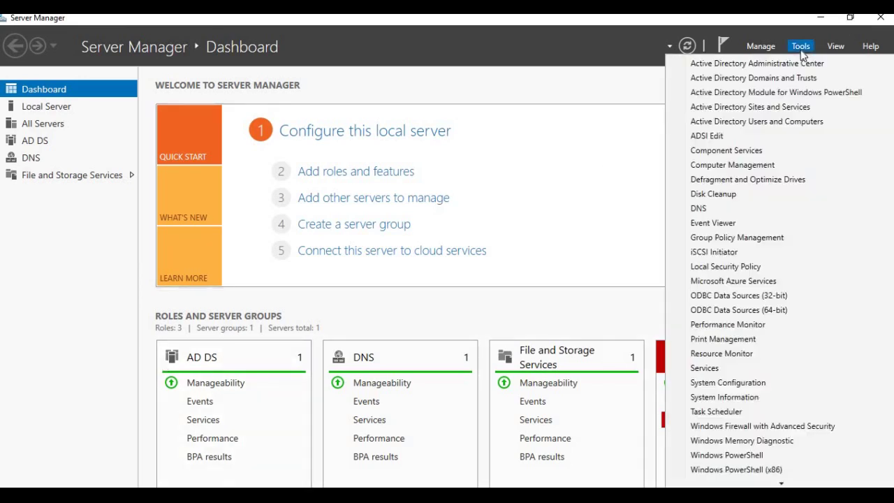
pyautogui.click(780, 123)
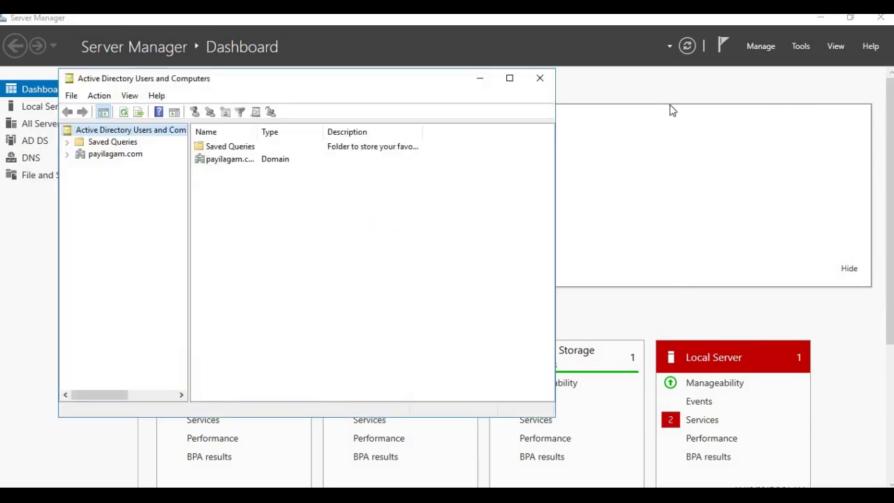
pyautogui.click(510, 79)
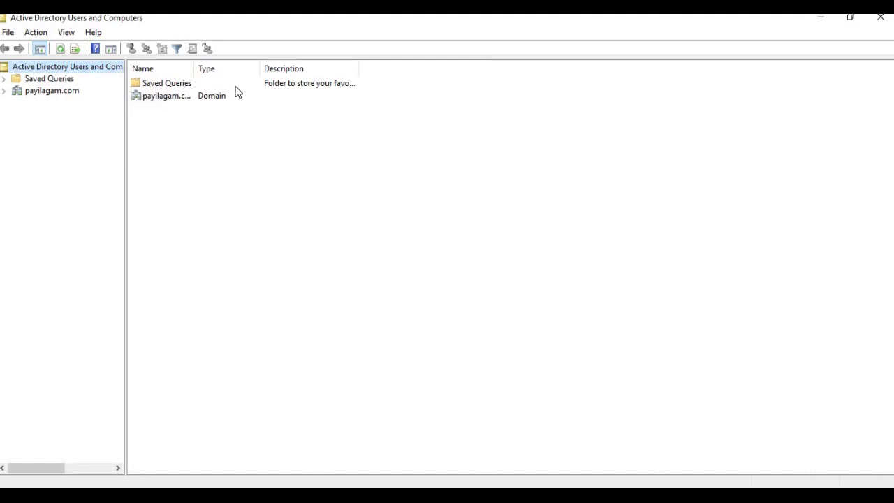
# Browse the payilagam.com domain, looking into its Computers container and opening its Users container
pyautogui.click(35, 95)
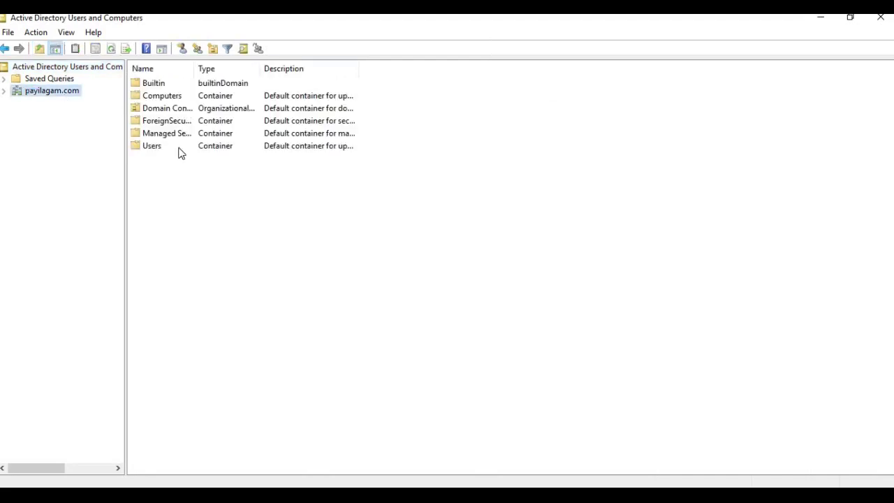
pyautogui.doubleClick(156, 97)
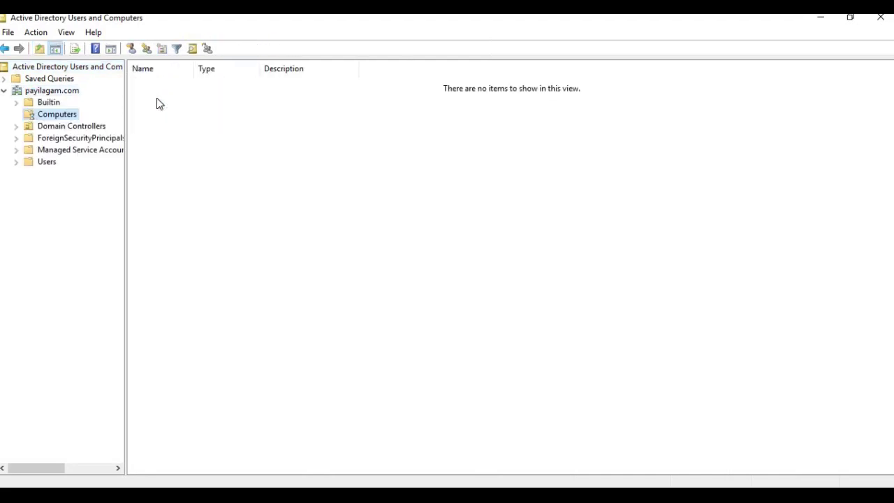
pyautogui.click(47, 164)
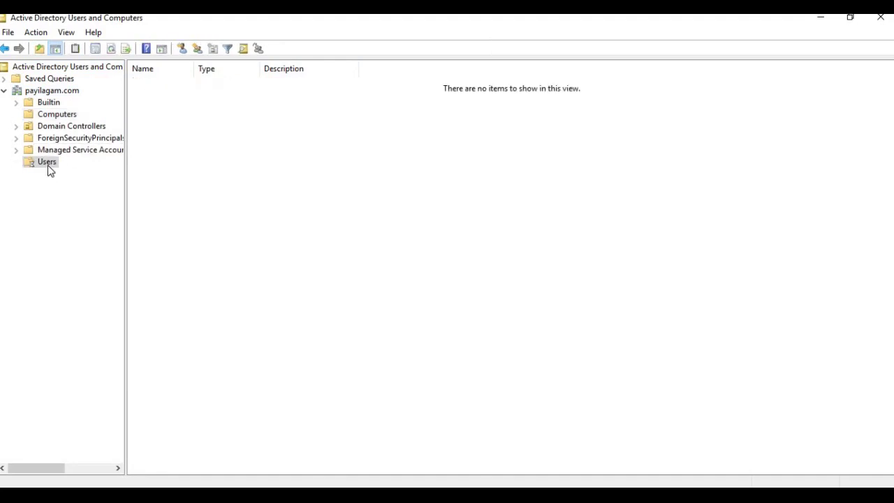
pyautogui.click(181, 48)
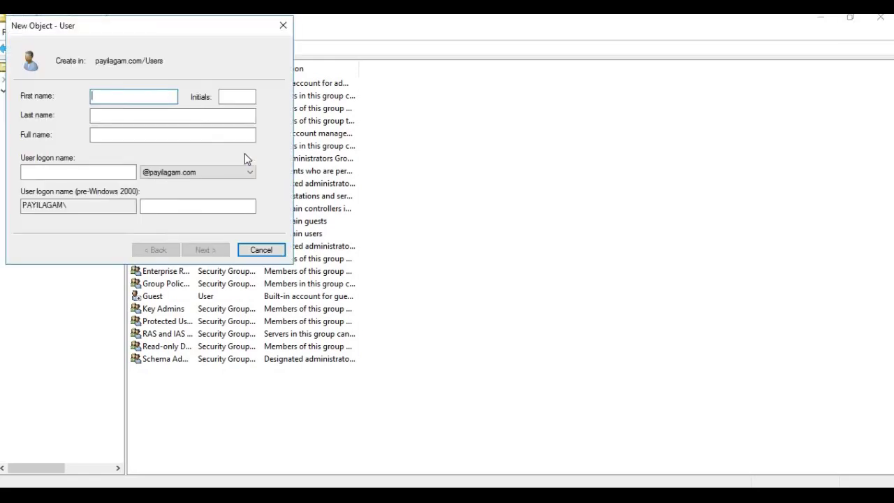
pyautogui.write('Pradheep')
pyautogui.press('Tab')
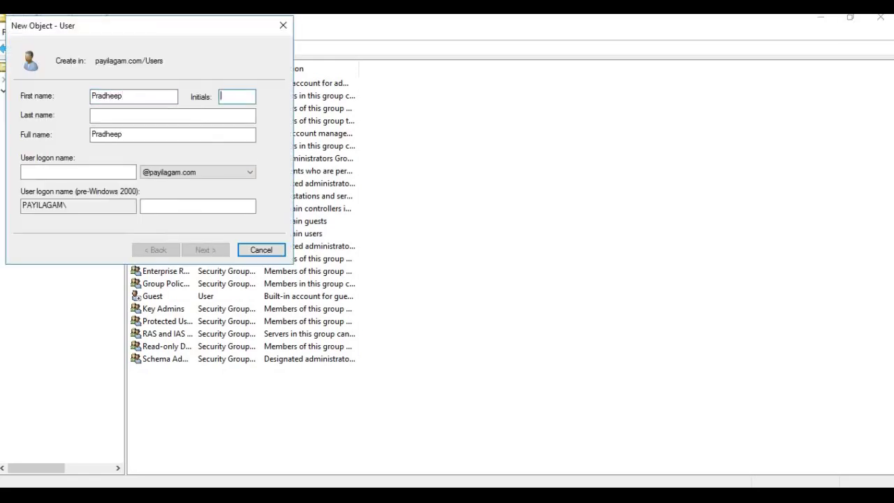
pyautogui.press('Tab')
pyautogui.press('Tab')
pyautogui.press('Tab')
pyautogui.write('pr')
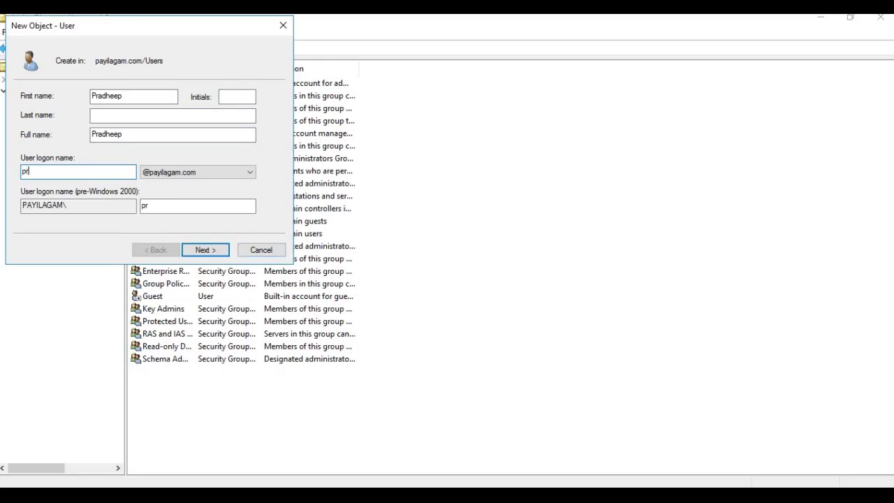
pyautogui.write('adheep')
pyautogui.click(197, 253)
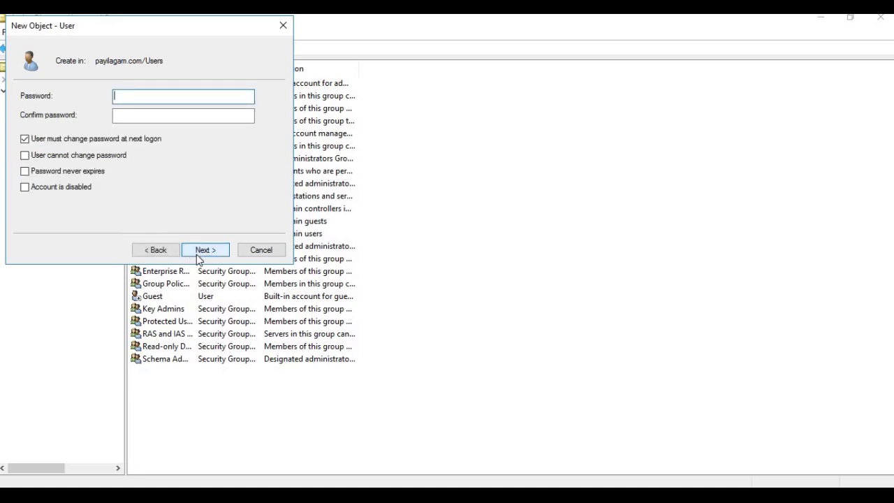
# Enter and confirm the account password, turn off the forced change at next logon, set User cannot change password, and create the user
pyautogui.write('•••••••••••')
pyautogui.press('Tab')
pyautogui.write('••••••••')
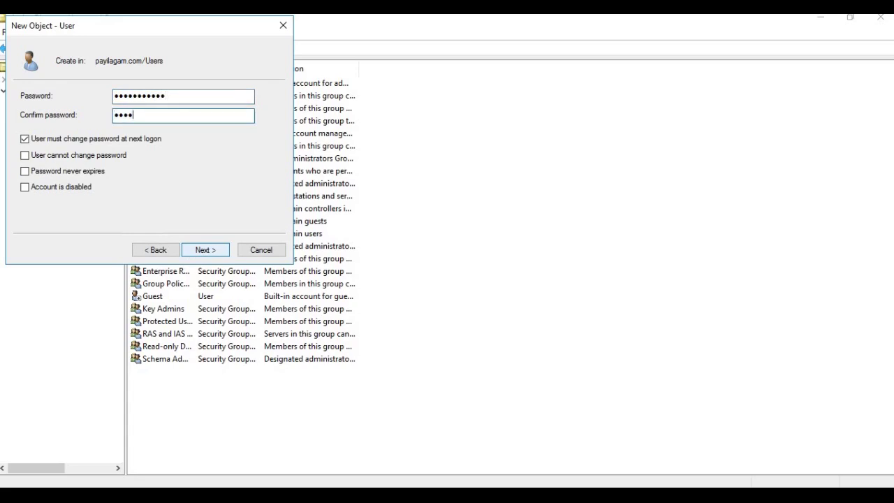
pyautogui.write('•••')
pyautogui.click(25, 139)
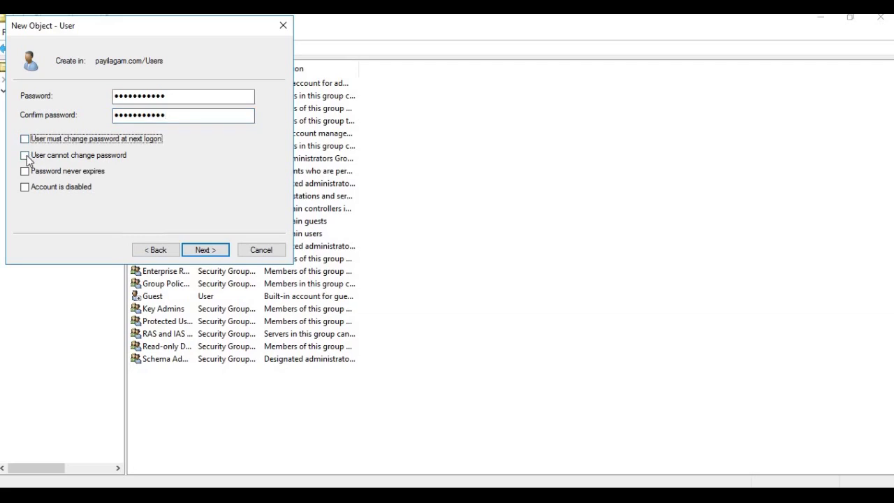
pyautogui.click(25, 155)
pyautogui.click(26, 171)
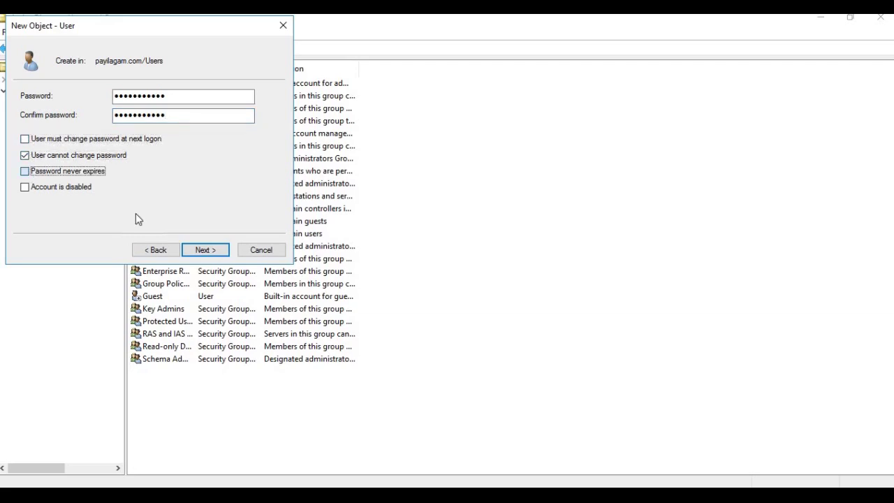
pyautogui.click(216, 251)
pyautogui.click(215, 250)
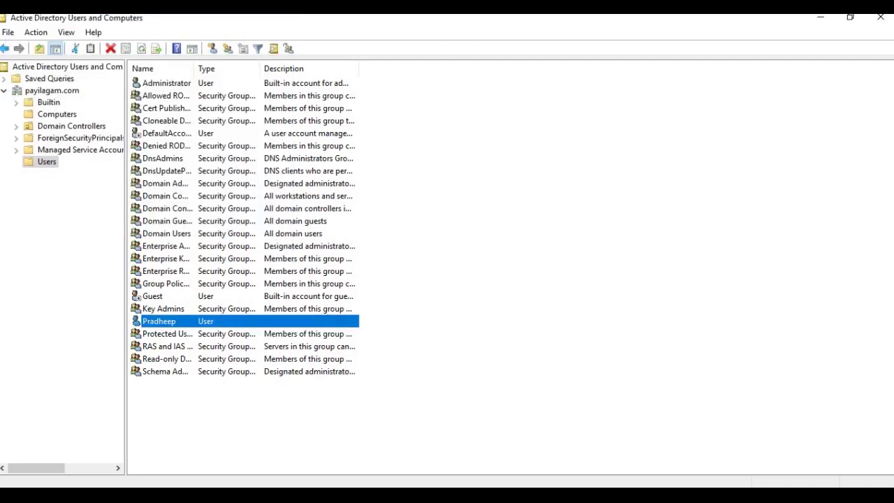
# Switch to the Windows 10 - AD client virtual machine in VMware Workstation and show it in full screen
pyautogui.moveTo(474, 15)
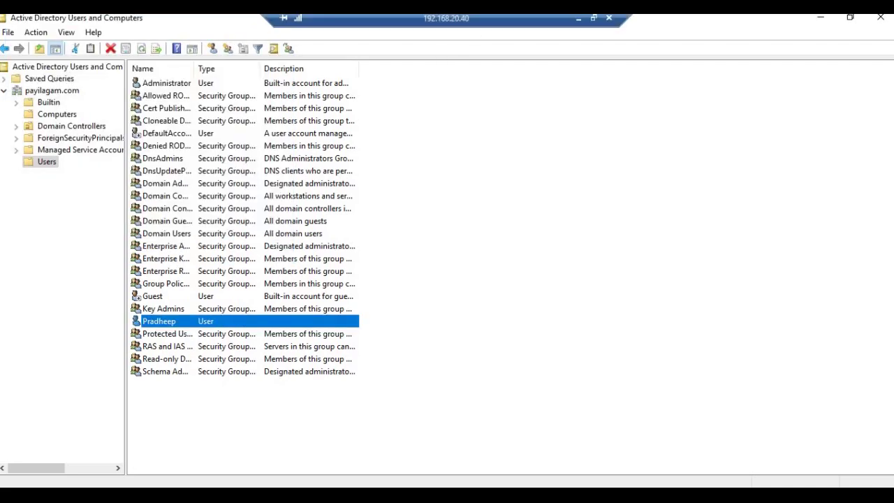
pyautogui.click(593, 19)
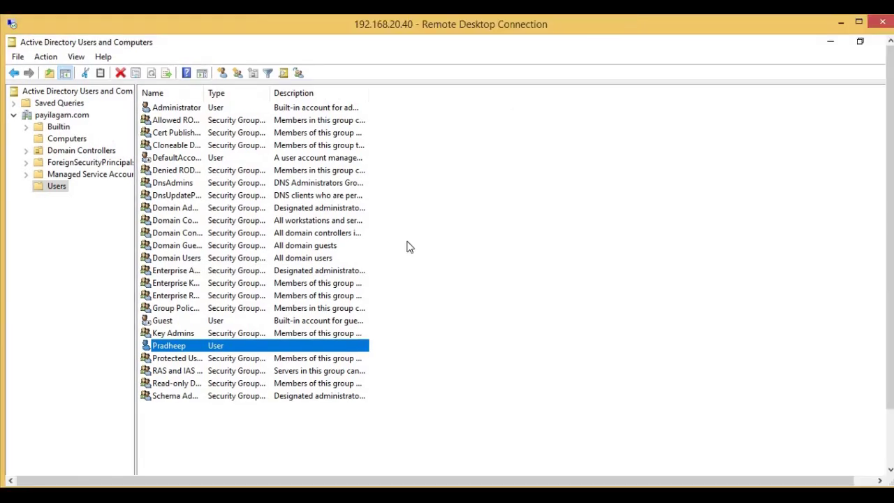
pyautogui.moveTo(225, 495)
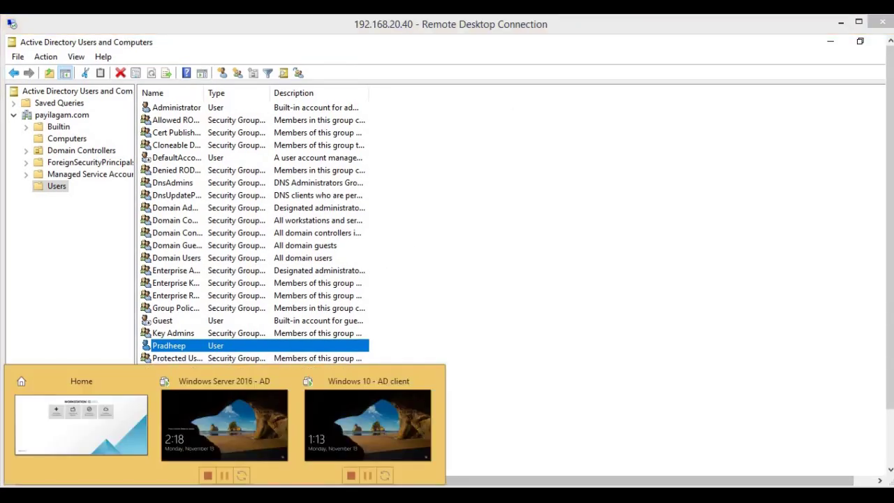
pyautogui.click(367, 411)
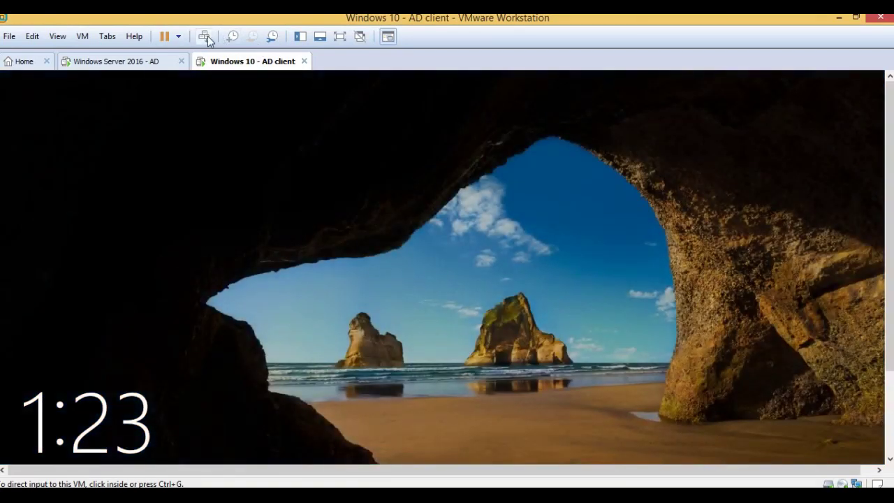
pyautogui.click(386, 190)
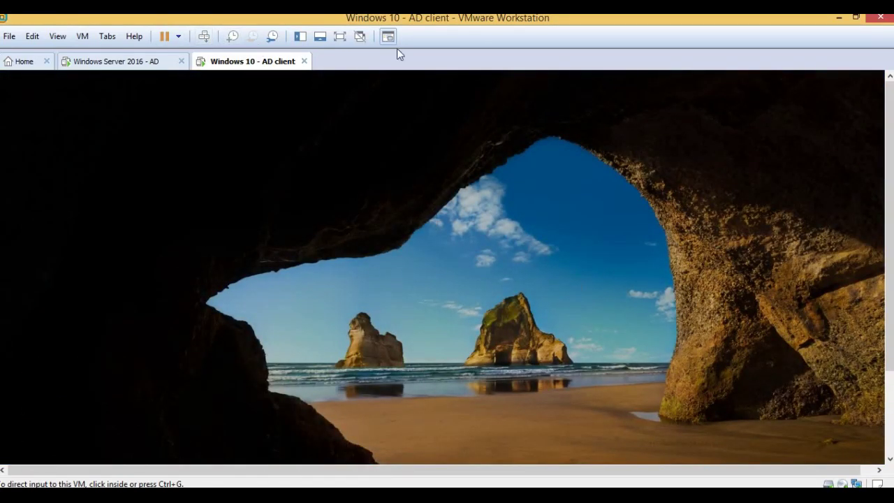
pyautogui.click(340, 37)
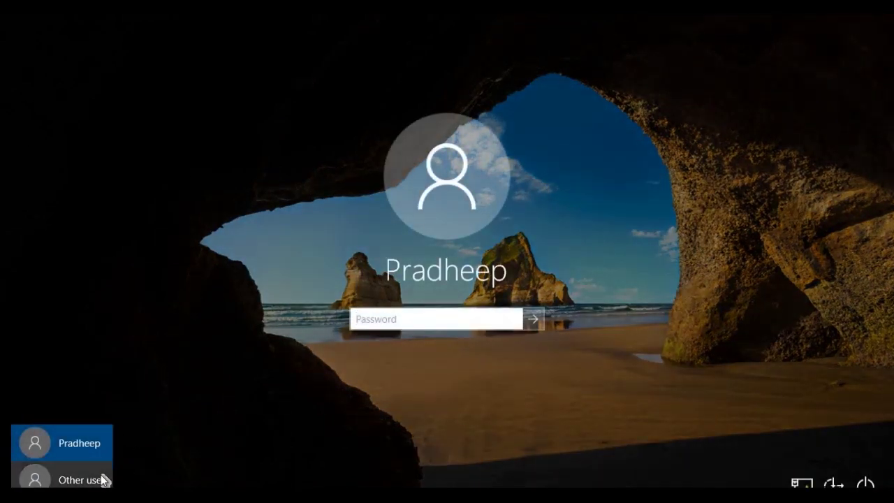
# Sign in to the client as Other user with the new payilagam domain account's logon name and password
pyautogui.click(103, 479)
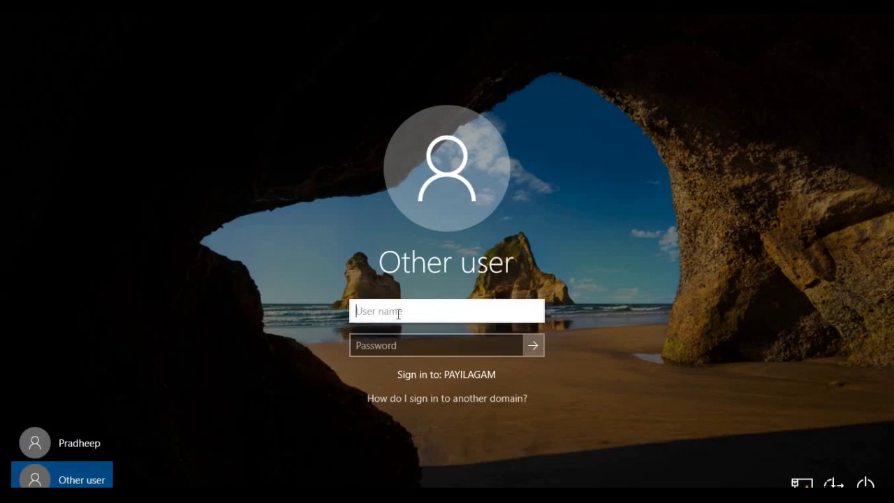
pyautogui.write('payilagam\\')
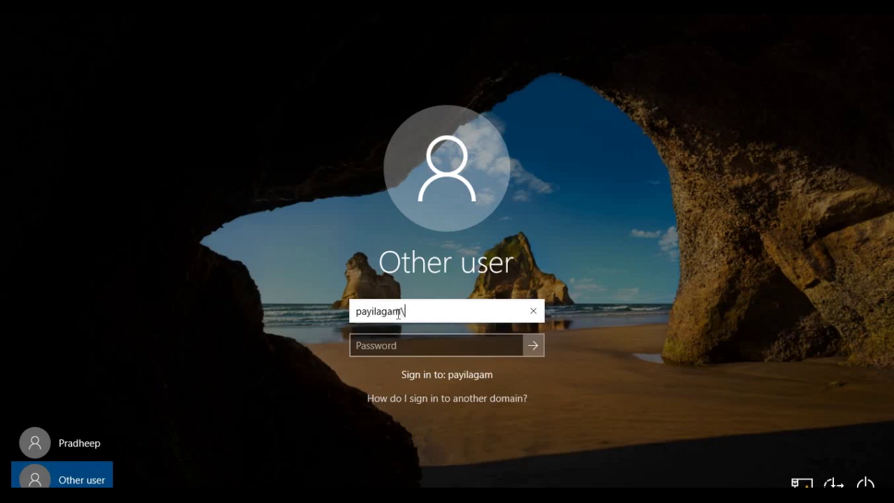
pyautogui.write('pradheep')
pyautogui.press('Tab')
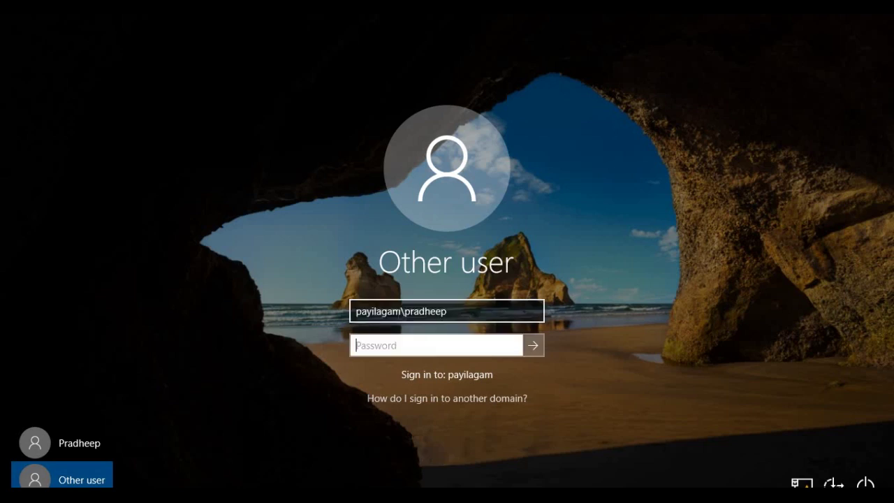
pyautogui.write('************')
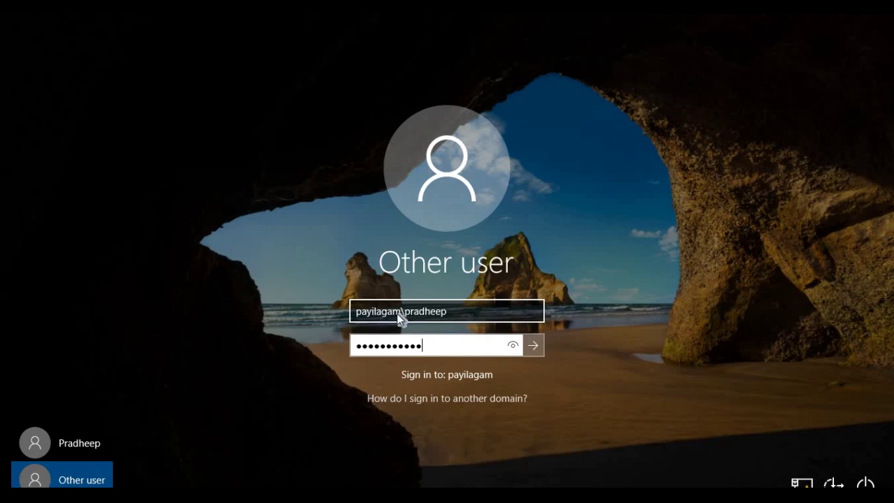
pyautogui.press('Return')
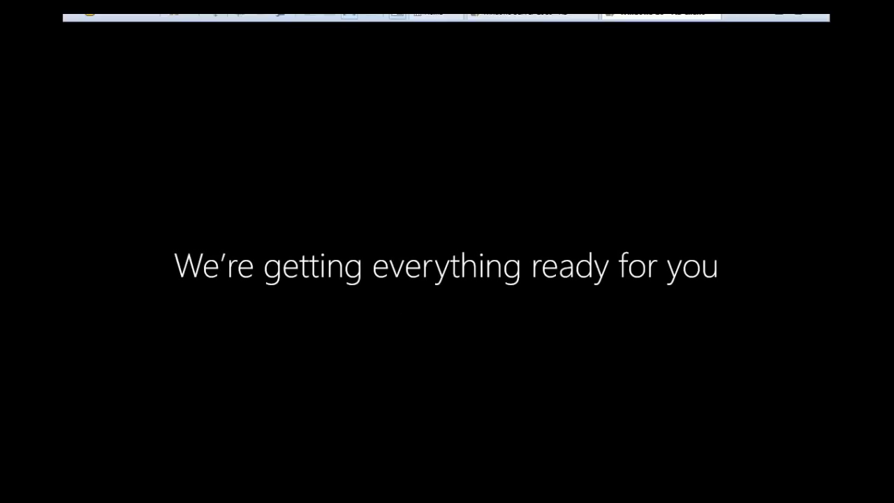
pyautogui.click(798, 22)
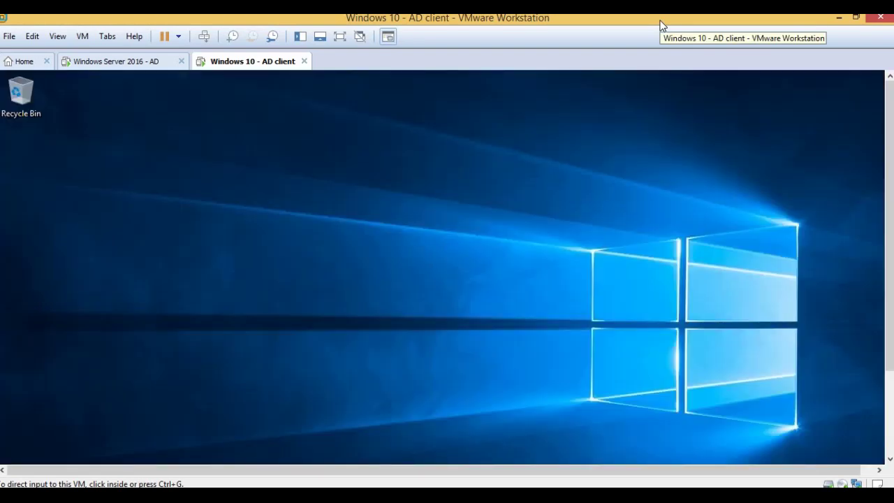
pyautogui.click(341, 37)
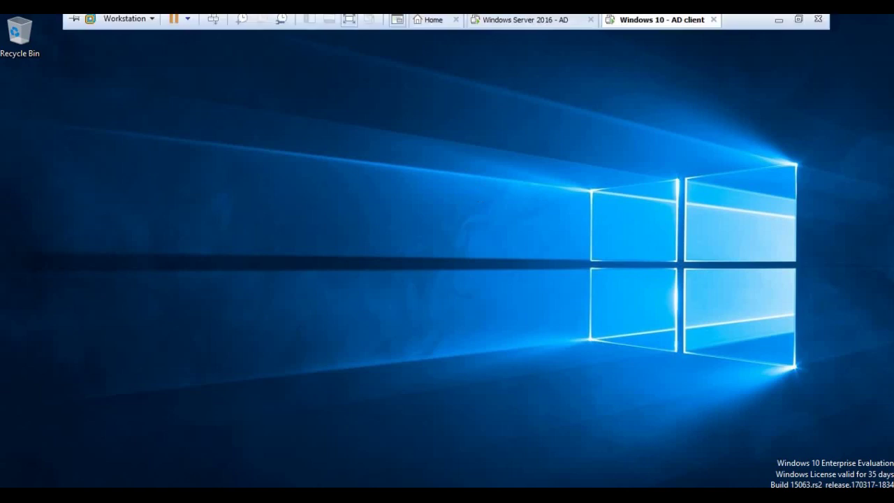
# Switch to Active Directory Users and Computers on the remote server and examine the tasks available for the new domain user account
pyautogui.click(778, 19)
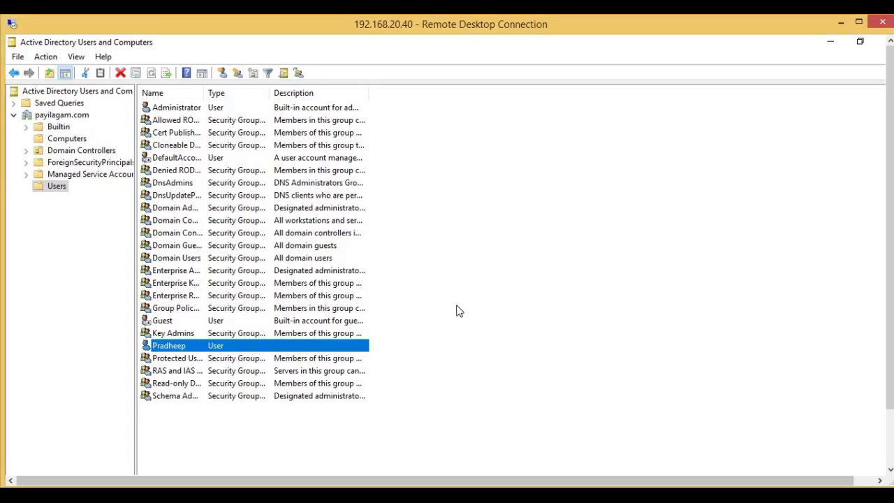
pyautogui.rightClick(194, 353)
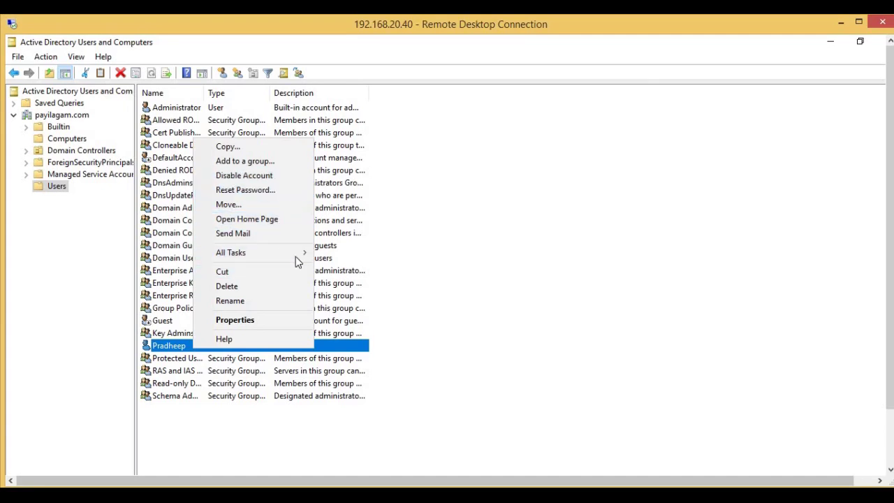
pyautogui.moveTo(296, 255)
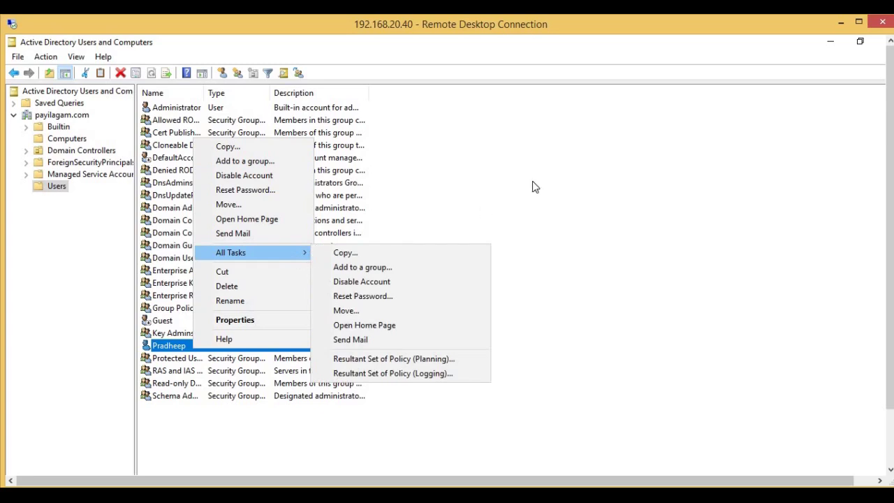
pyautogui.click(628, 160)
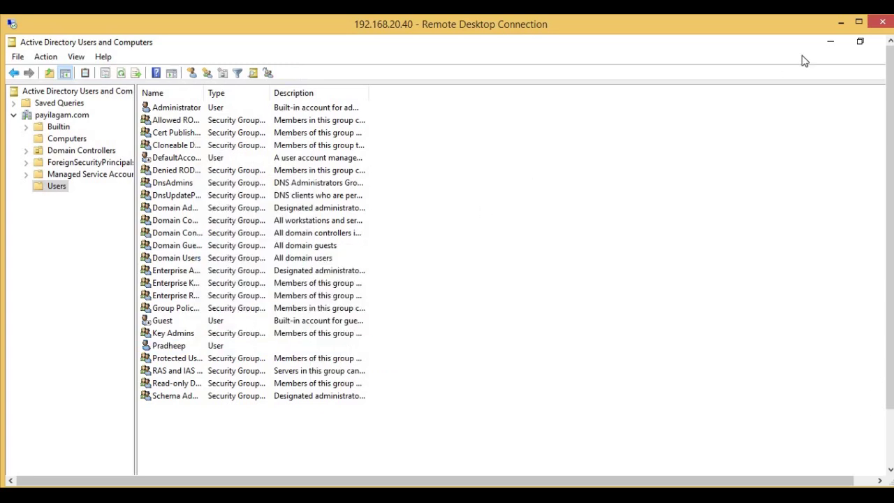
pyautogui.click(843, 32)
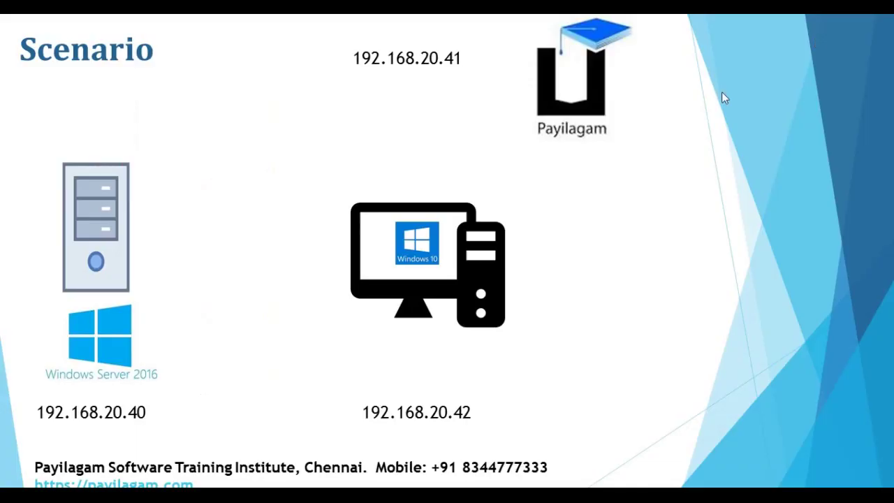
pyautogui.click(642, 202)
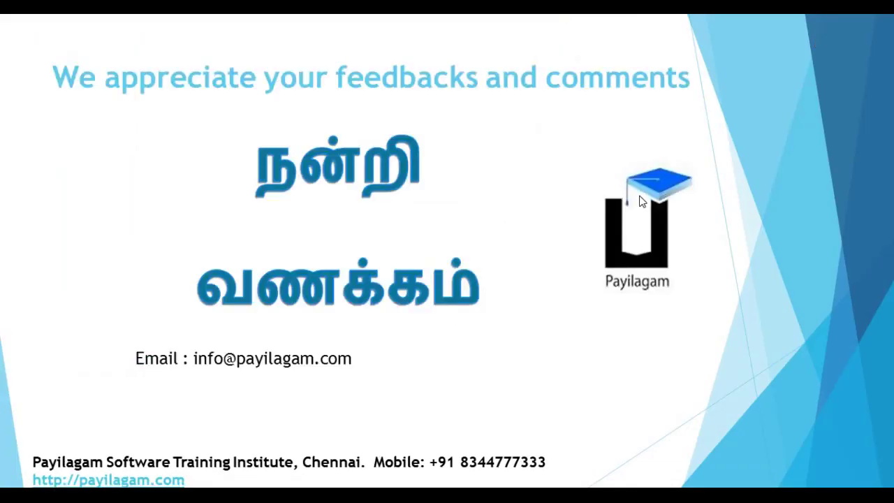